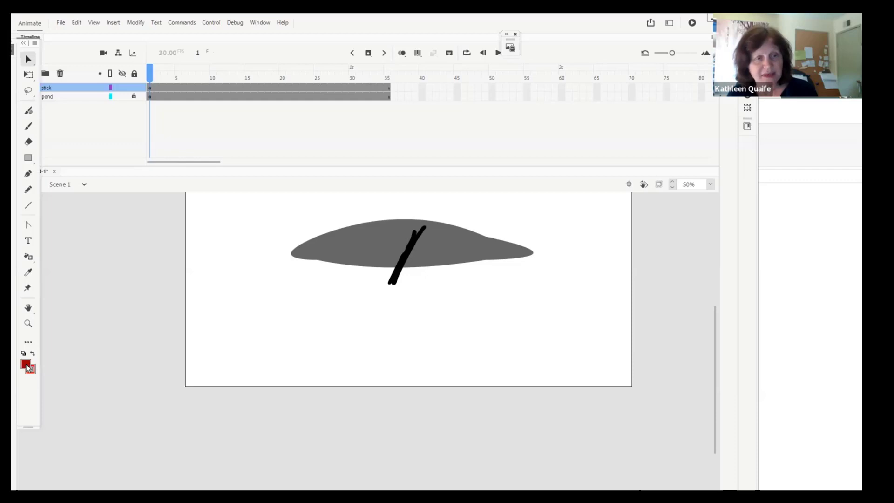
- Set the stroke to no colour, keep the dark red #990000 fill, and activate the brush tool
left_click(28, 368)
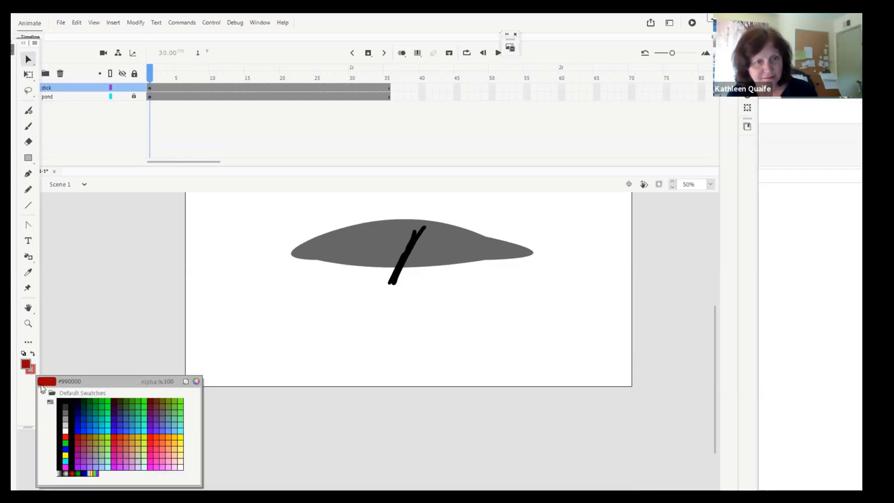
left_click(38, 377)
left_click(35, 372)
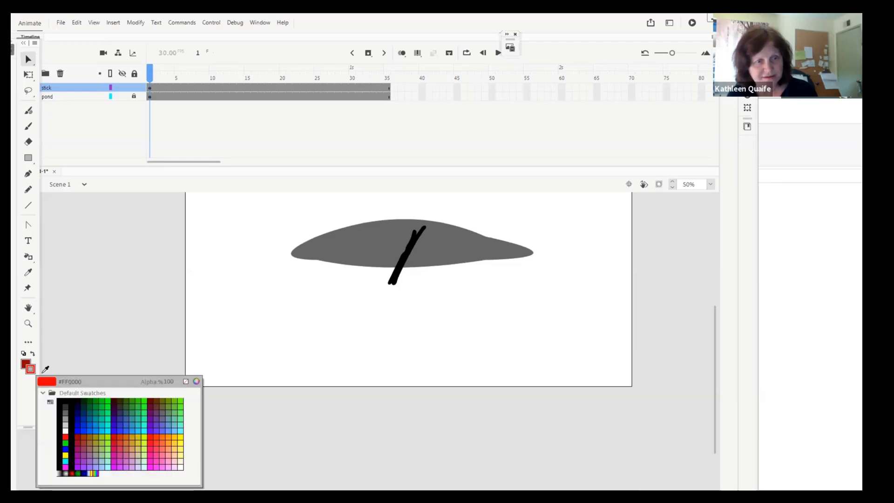
left_click(185, 382)
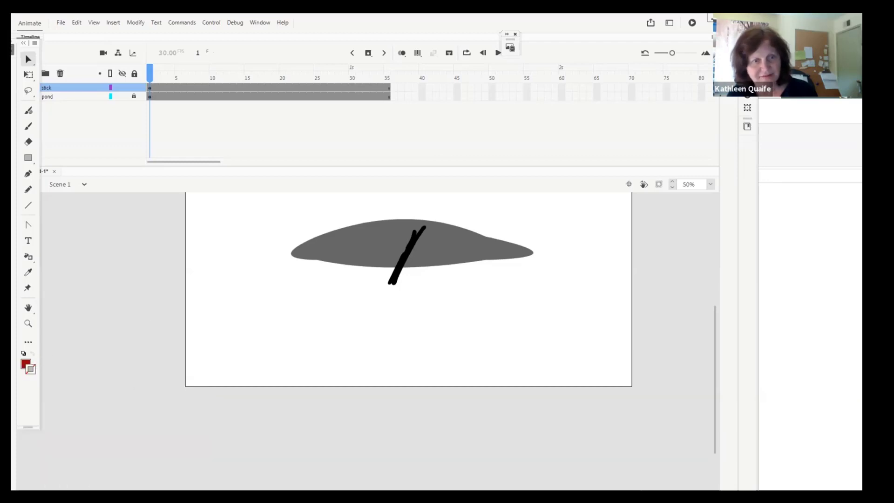
left_click(25, 364)
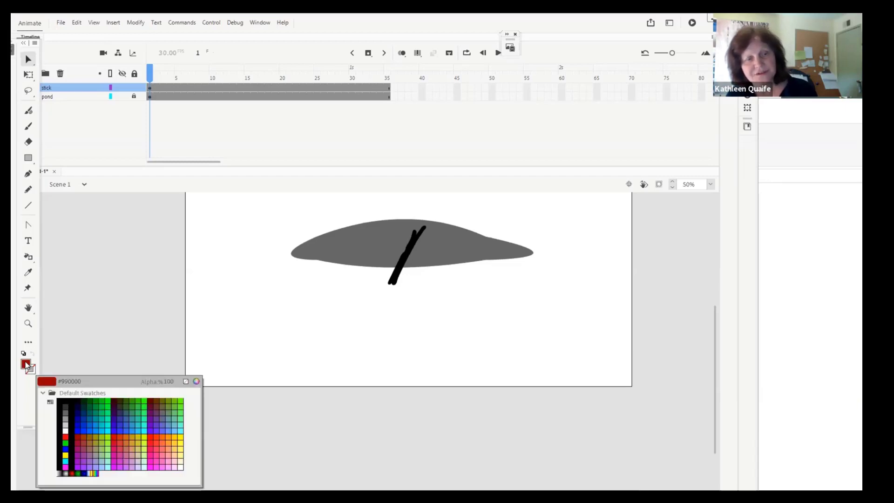
left_click(53, 383)
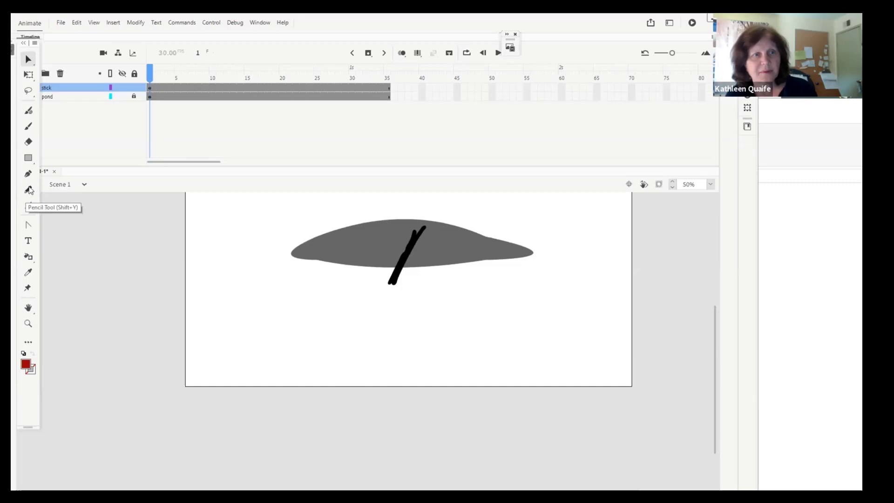
left_click(28, 125)
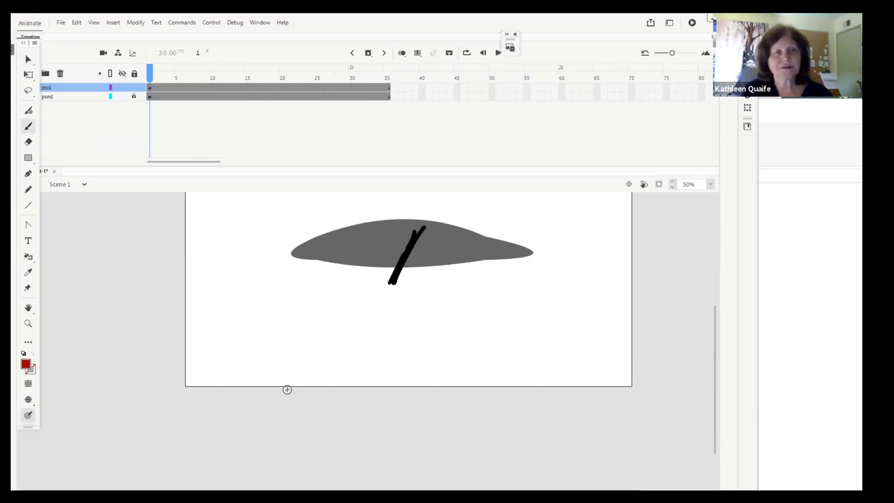
- Add a new layer above the stick layer and name it "mask_idn"
double_click(481, 29)
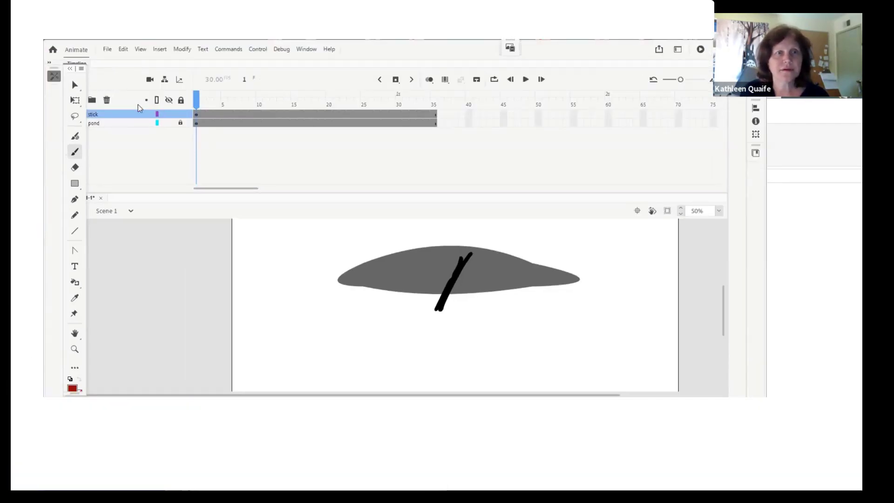
left_click(76, 100)
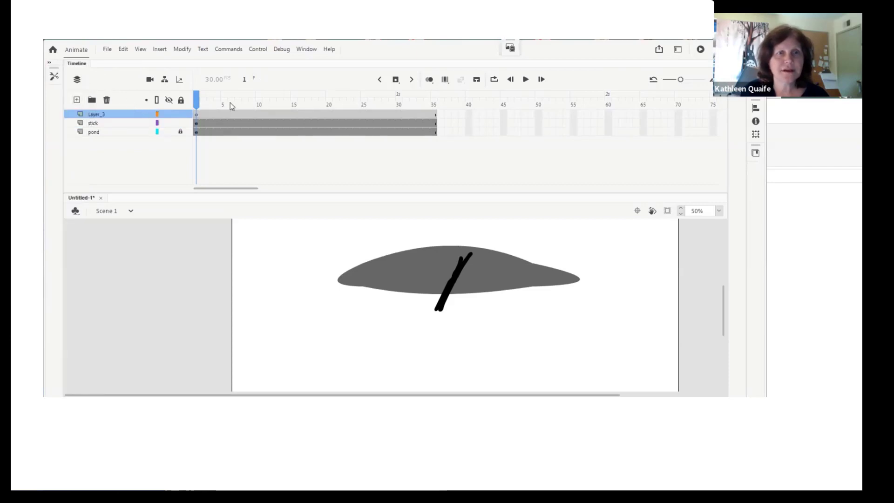
double_click(120, 112)
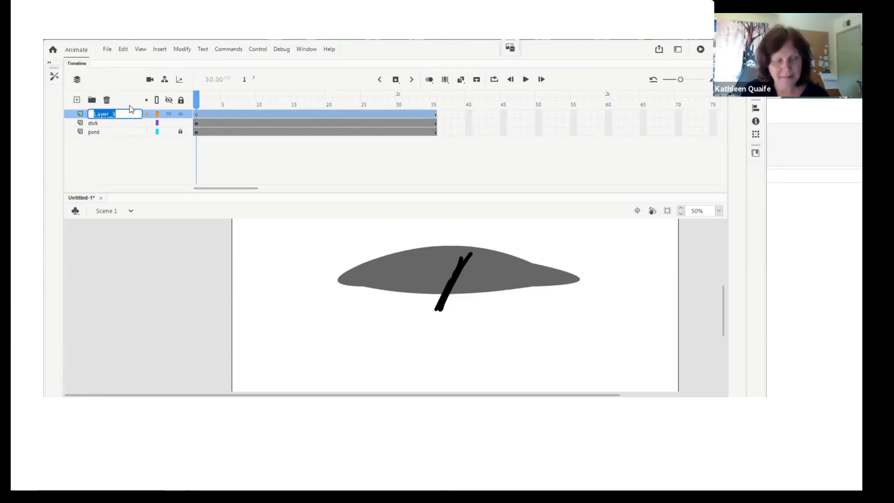
type("sk")
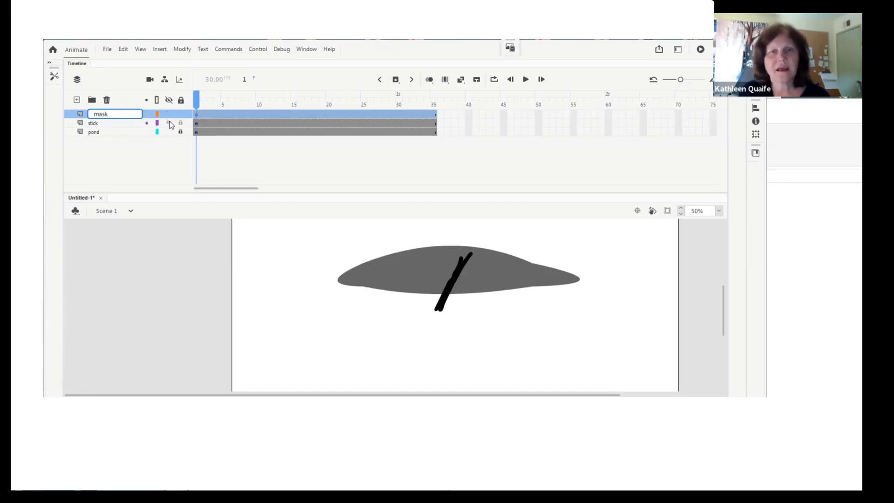
left_click(120, 263)
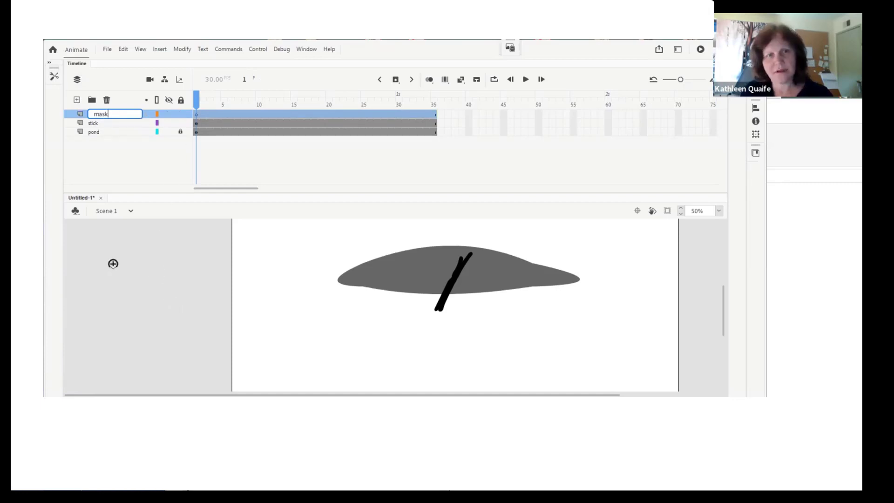
left_click(447, 245)
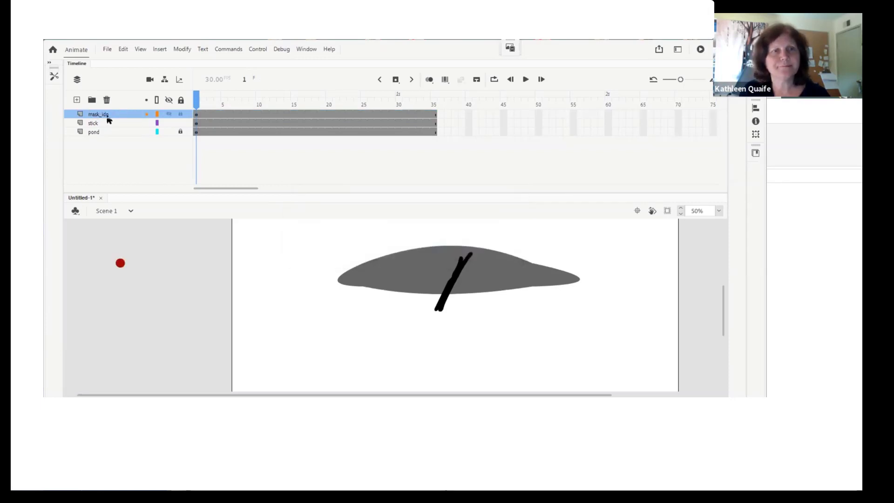
- Lock the stick layer and erase the stray red dot beside the stage on the mask_idn layer
left_click(108, 118)
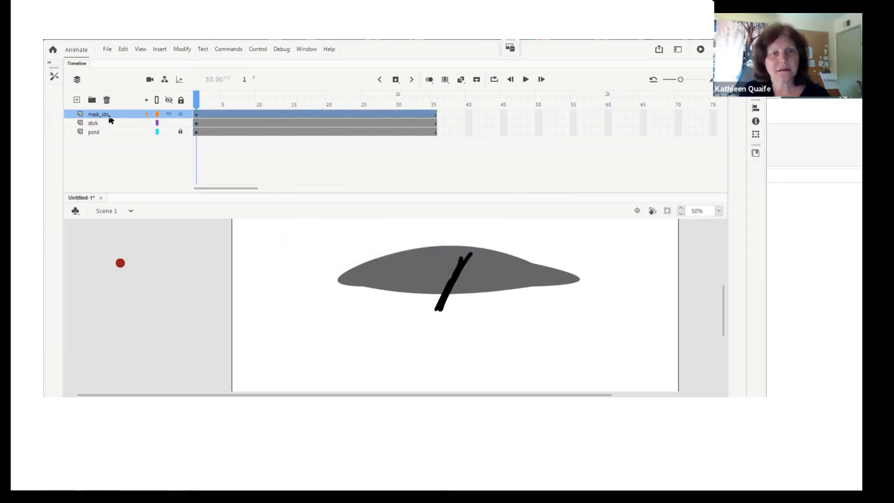
left_click(53, 75)
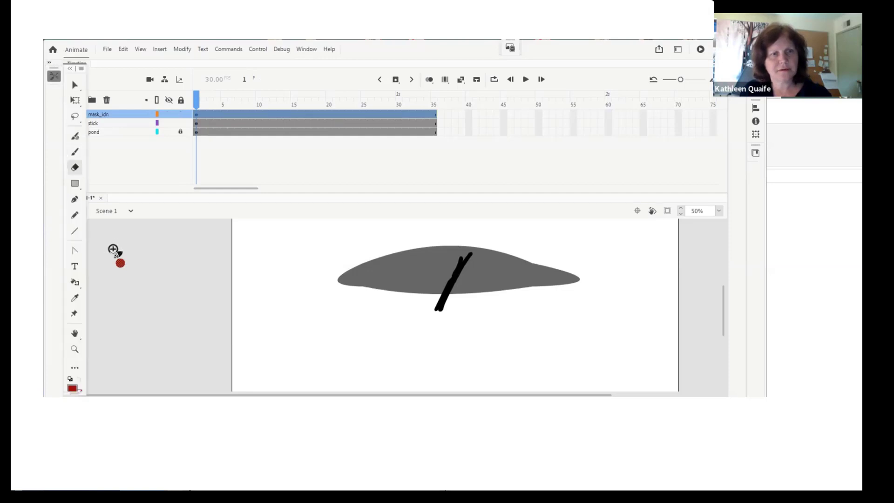
left_click(52, 75)
left_click(53, 76)
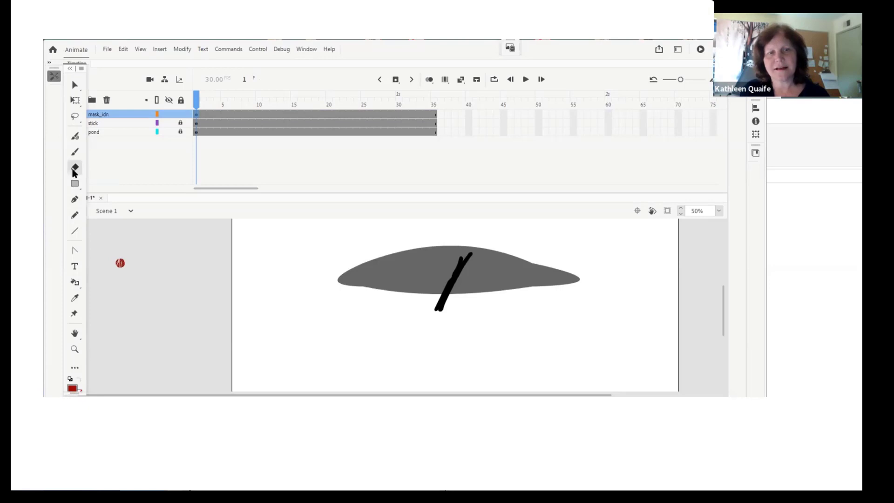
left_click(74, 169)
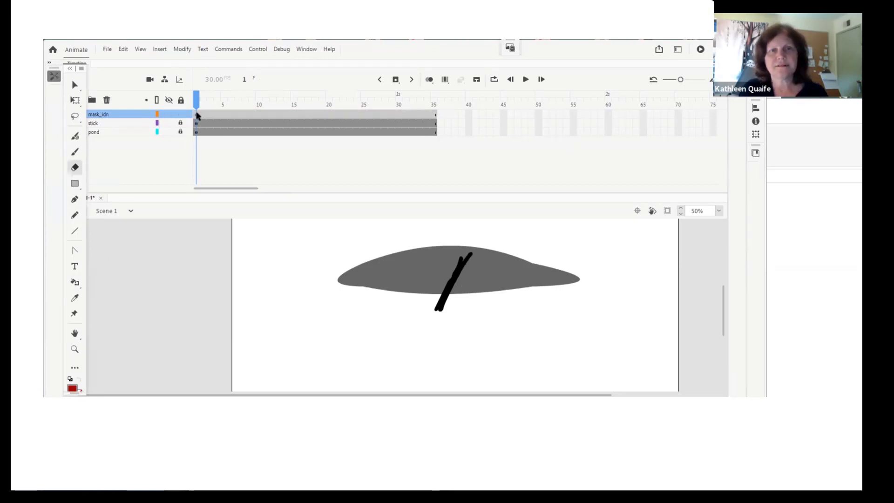
- On frame 1 of the mask_idn layer, brush a closed red dome outline around the stick's upper part, with its base crossing the pond
left_click(196, 115)
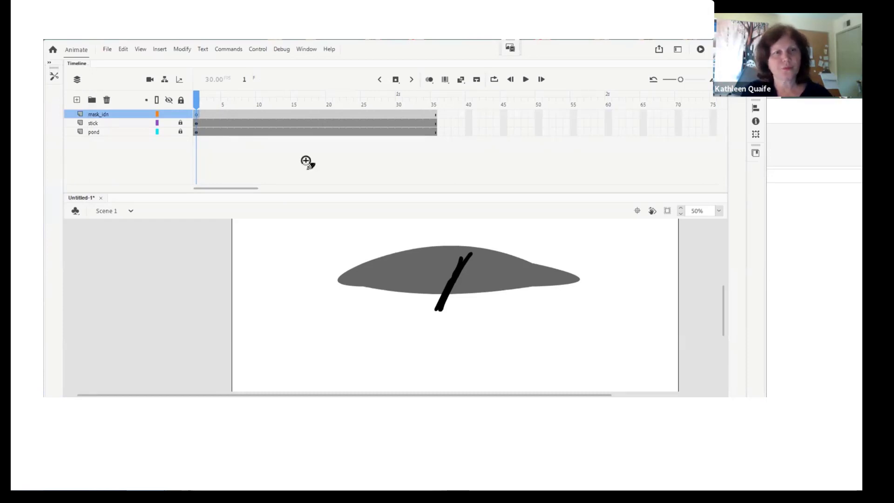
left_click(54, 75)
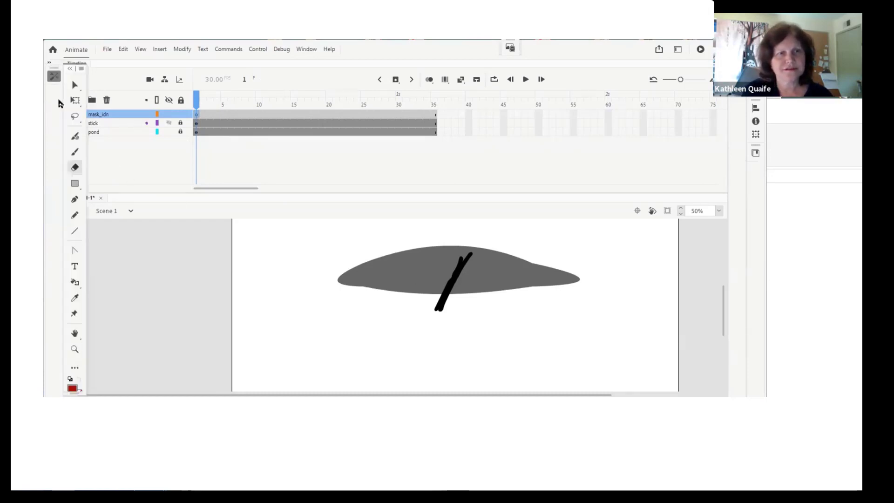
left_click(75, 152)
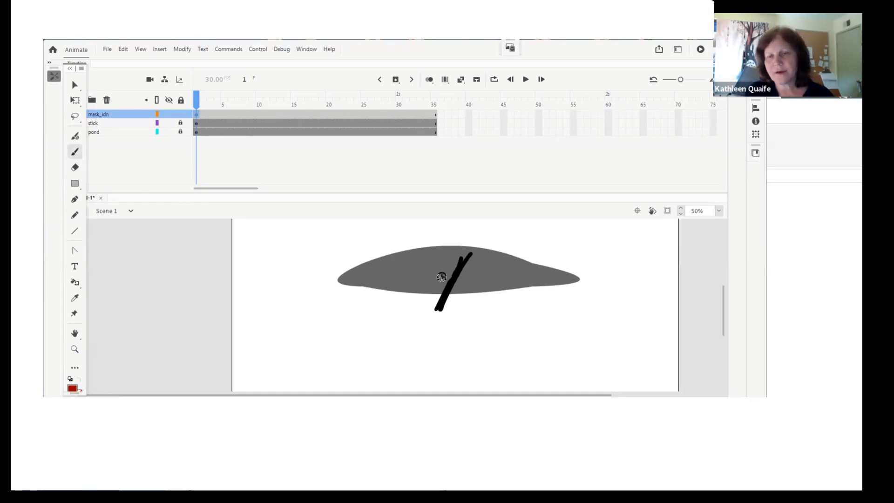
mouse_move(424, 272)
left_mouse_down()
mouse_move(472, 265)
mouse_move(425, 272)
left_mouse_up()
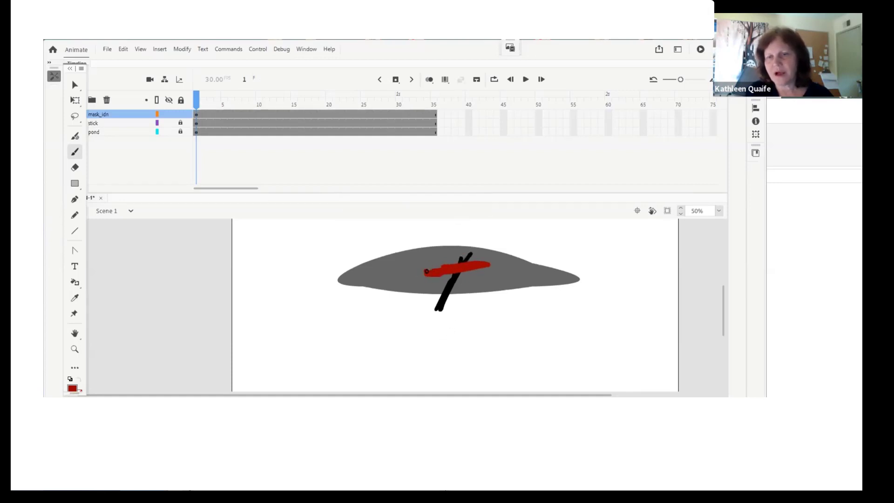
mouse_move(426, 272)
left_mouse_down()
mouse_move(450, 223)
mouse_move(493, 230)
mouse_move(492, 262)
left_mouse_up()
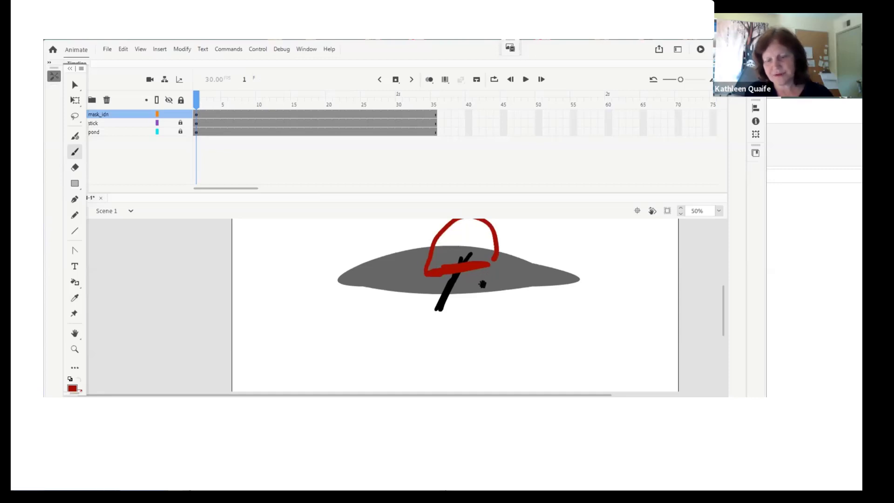
scroll(485, 282, "up", 2)
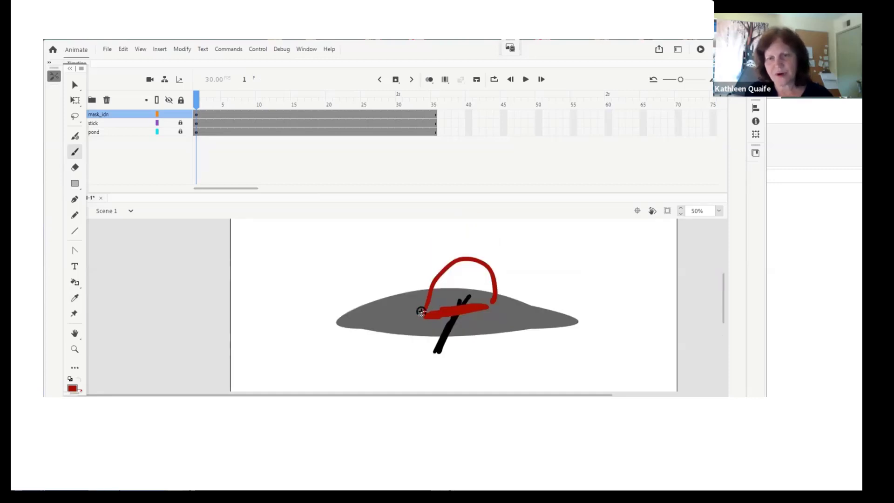
left_click_drag(423, 307, 422, 311)
mouse_move(430, 272)
left_mouse_down()
mouse_move(458, 250)
mouse_move(486, 262)
mouse_move(493, 304)
left_mouse_up()
left_click_drag(476, 267, 460, 304)
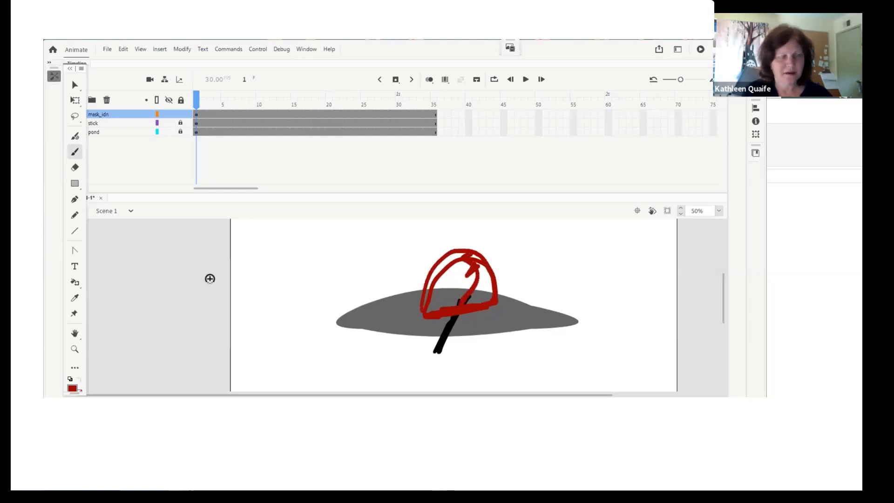
- Fill the dome outline with solid red using the Paint Bucket and brush over the remaining gaps
key("k")
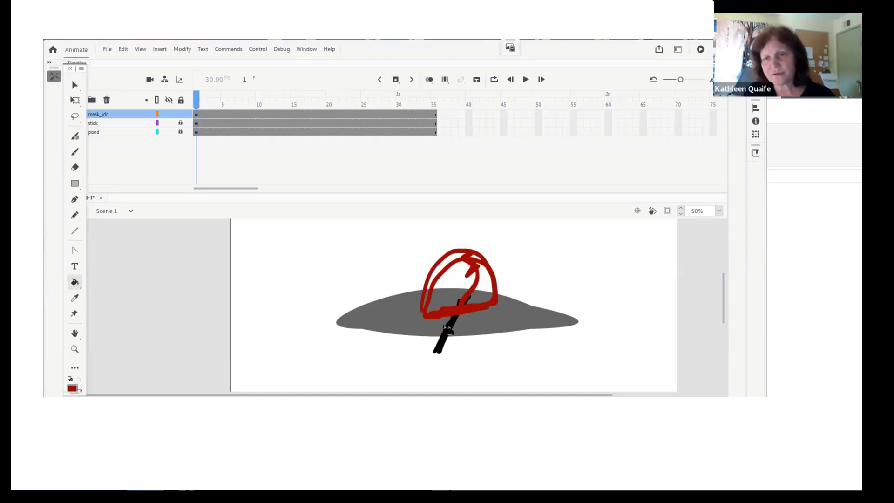
left_click(454, 260)
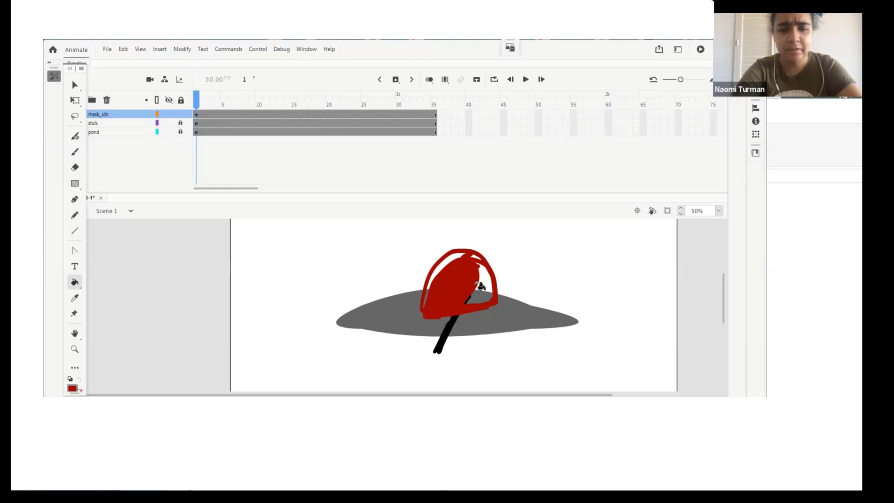
left_click(75, 152)
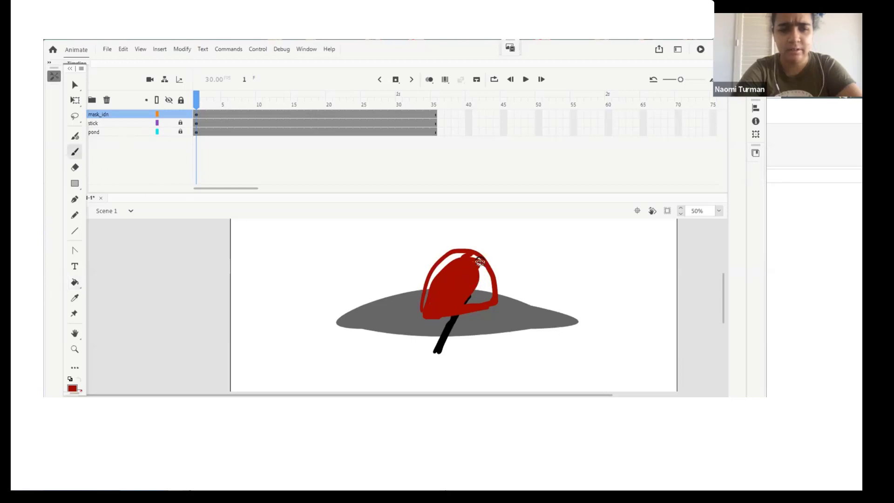
mouse_move(469, 253)
left_mouse_down()
mouse_move(442, 267)
mouse_move(426, 300)
left_mouse_up()
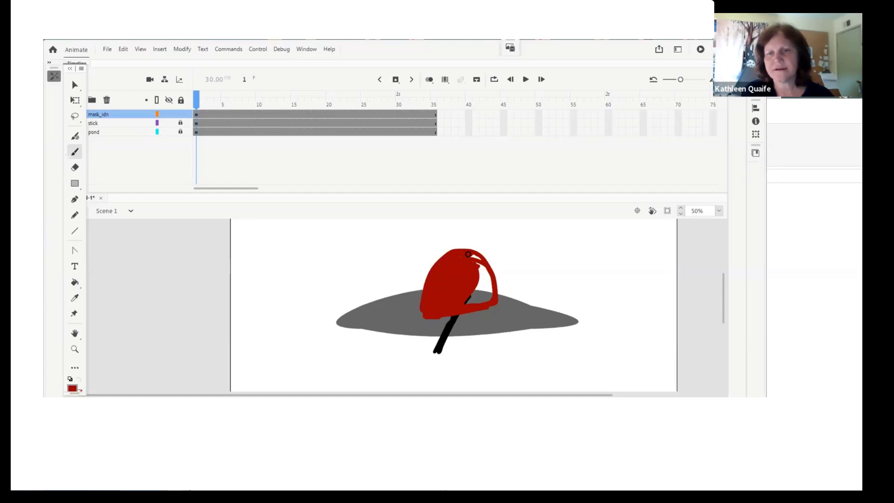
left_click_drag(488, 272, 480, 296)
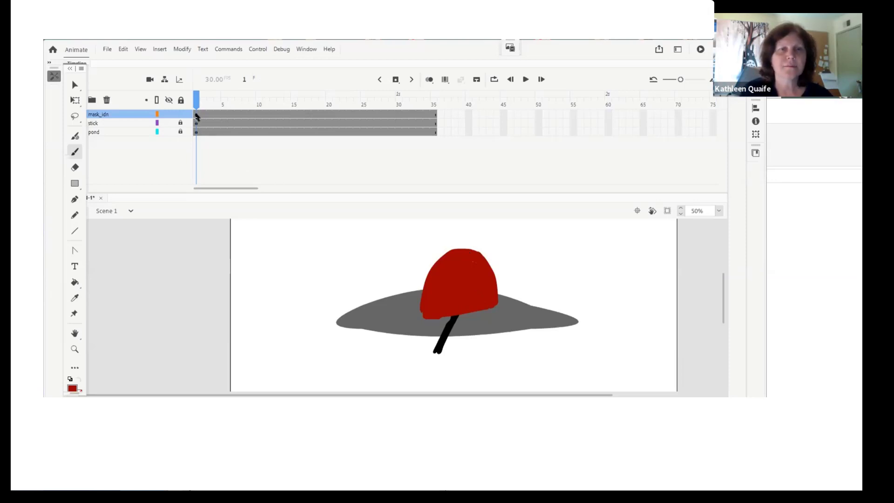
- Convert the mask_idn layer into a mask for the stick layer
right_click(136, 116)
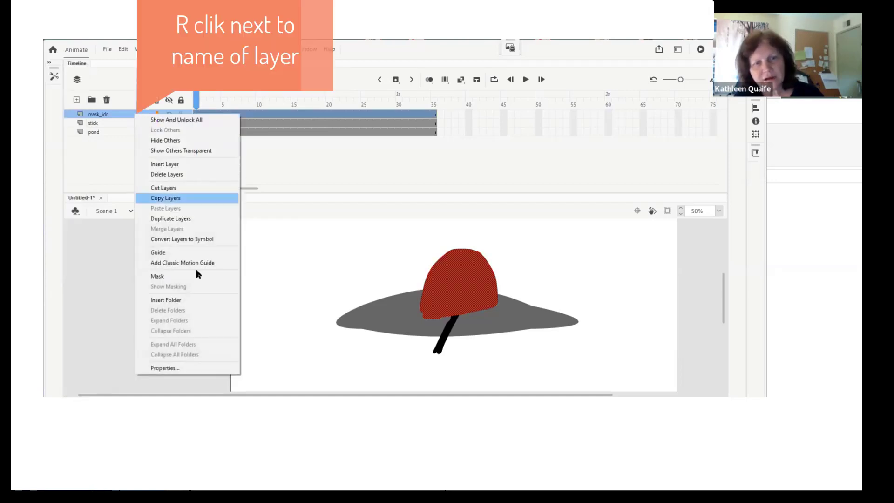
left_click(159, 277)
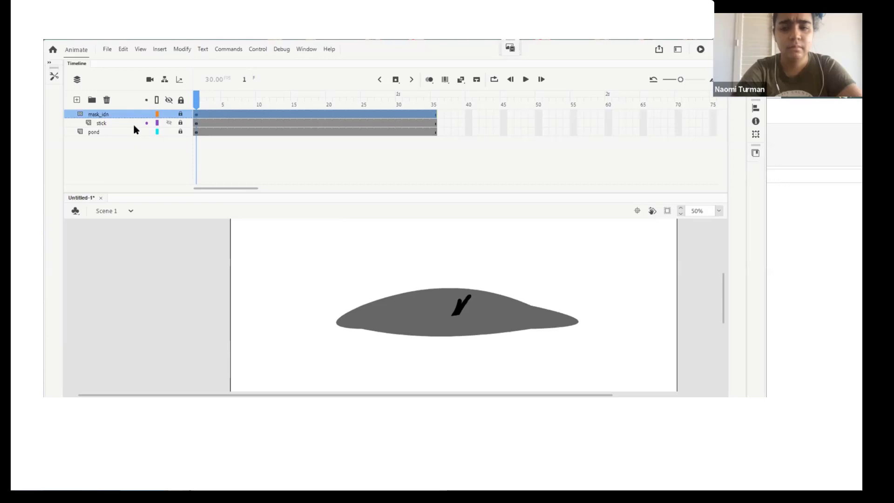
- Insert a keyframe at frame 35 of the stick layer and return to frame 1
left_click(196, 123)
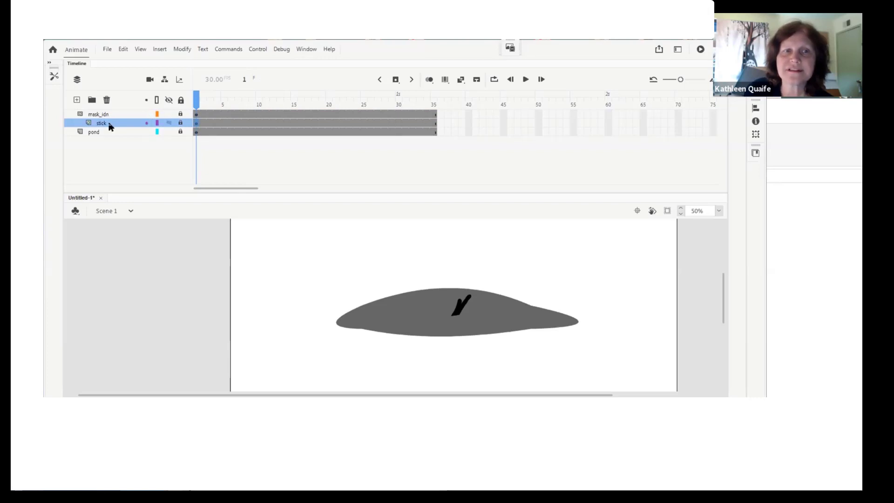
left_click(435, 125)
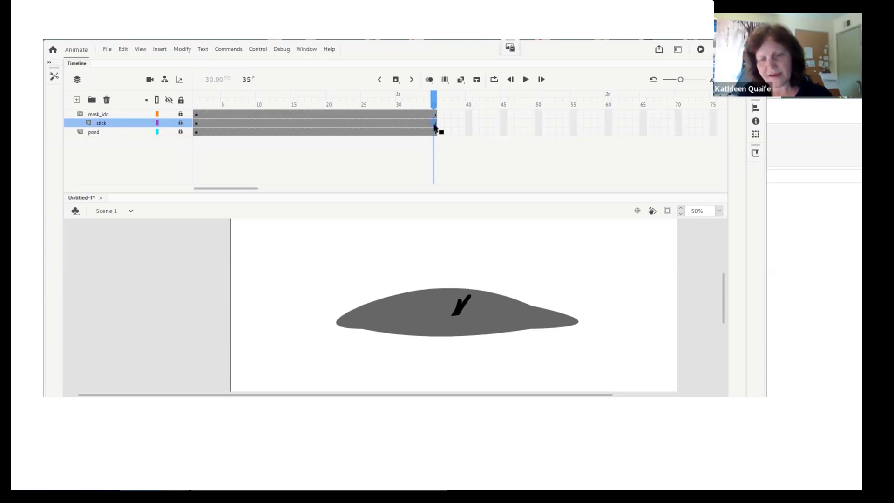
left_click(196, 123)
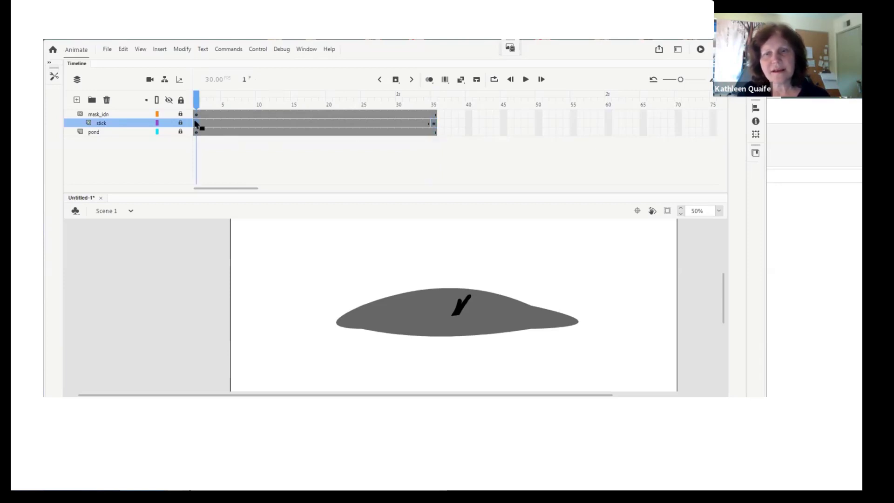
- Unlock the mask_idn layer and hide it from the stage
left_click(181, 115)
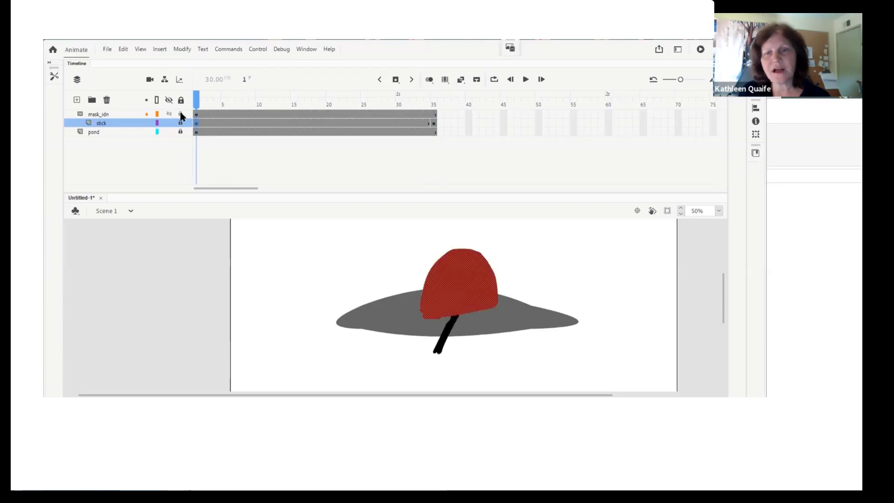
left_click(169, 114)
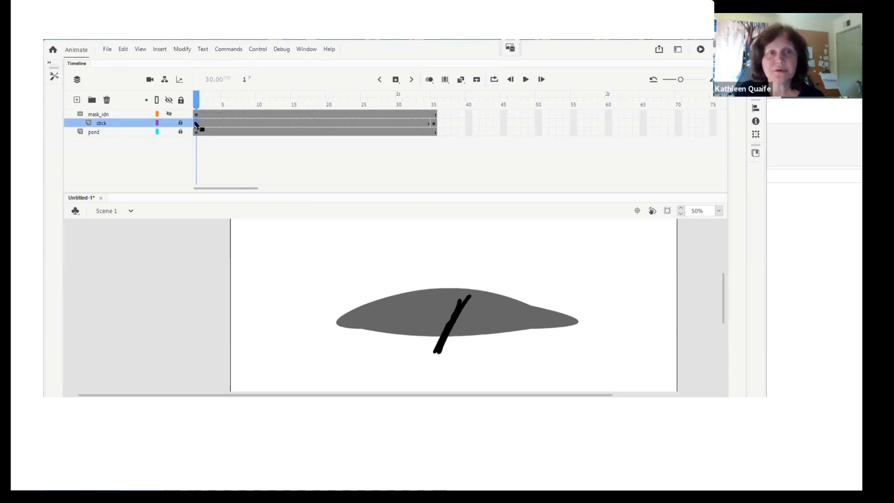
- Lock the mask_idn layer and lower the stick at frame 1 so only its tip overlaps the pond's lower edge
left_click(181, 114)
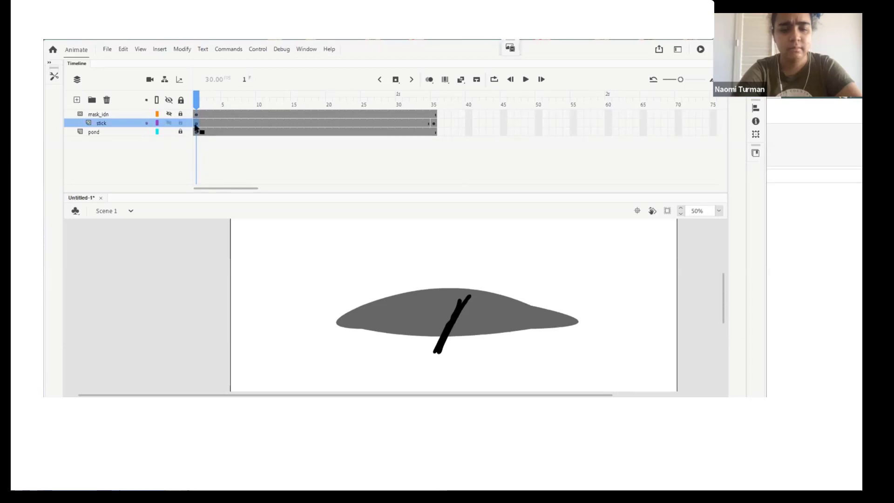
left_click(198, 123)
left_click_drag(461, 326, 442, 362)
- At frame 35 of the stick layer, raise the stick until its lower end sits inside the pond, and compare with frame 1
left_click(434, 126)
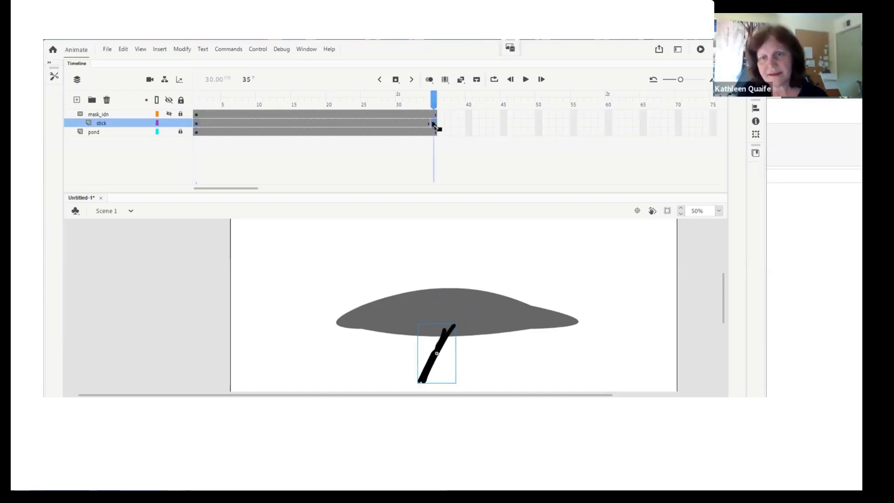
left_click_drag(455, 330, 456, 310)
left_click(196, 123)
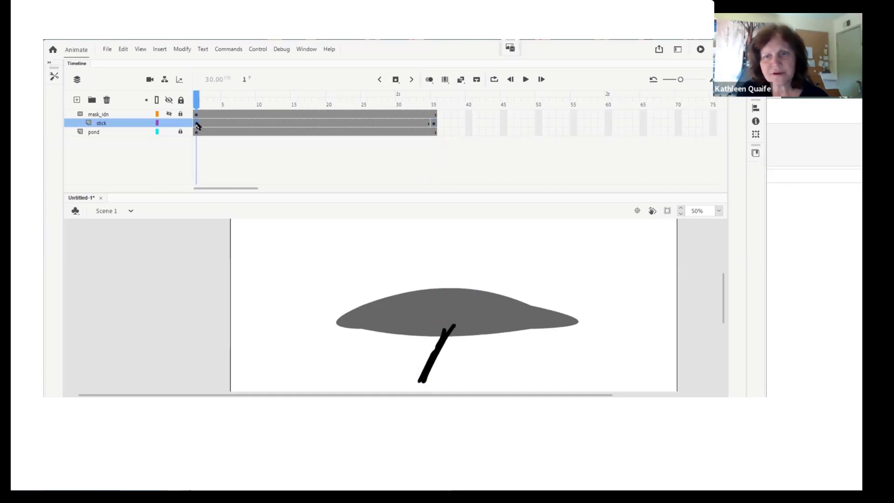
left_click(433, 123)
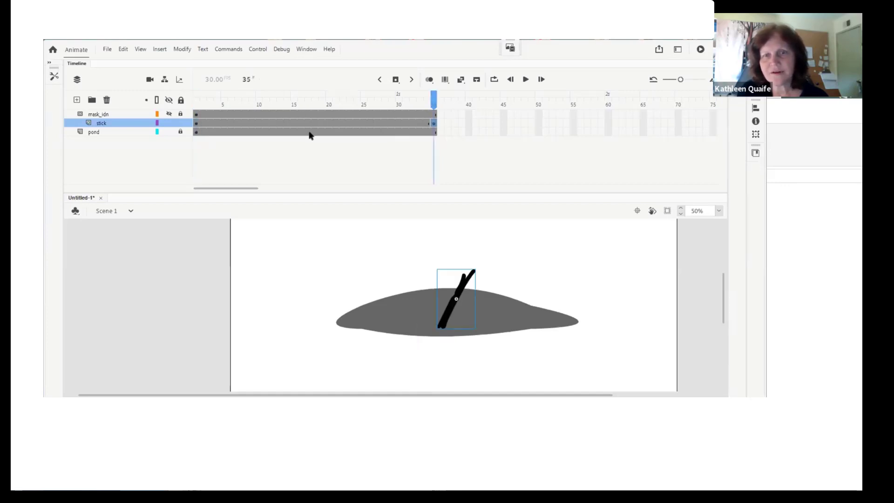
- Create a classic tween between frames 1 and 35 of the stick layer and return to frame 1
right_click(304, 123)
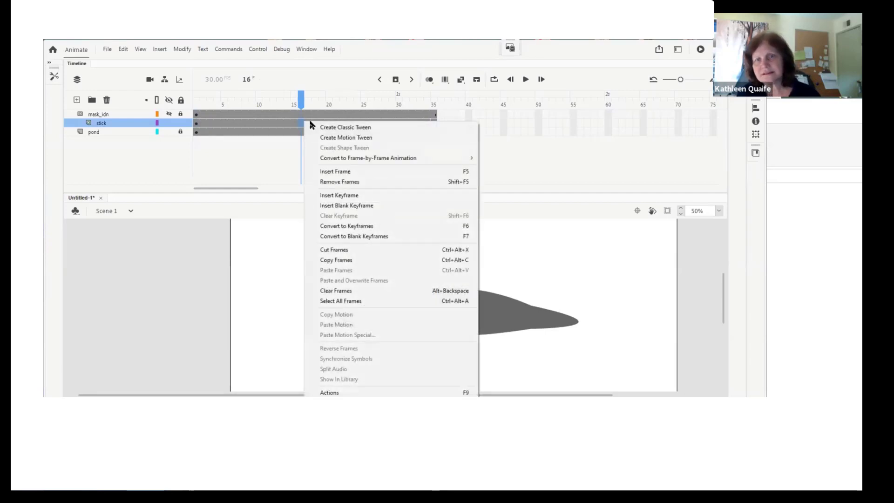
left_click(353, 129)
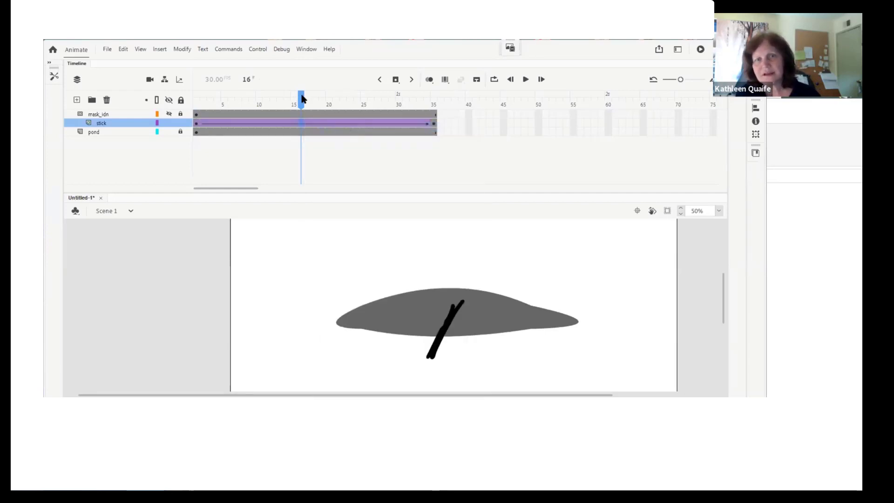
left_click_drag(301, 96, 165, 124)
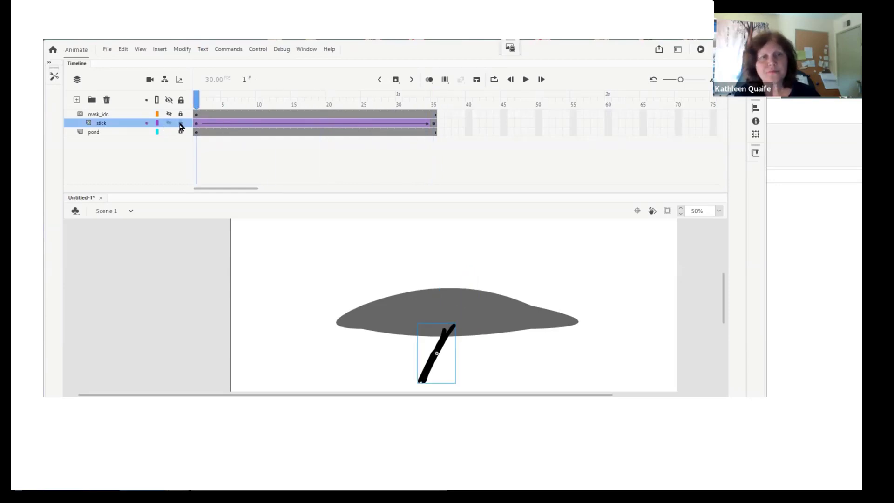
- Reactivate the mask by locking the stick layer and showing mask_idn, and test the movie
left_click(181, 123)
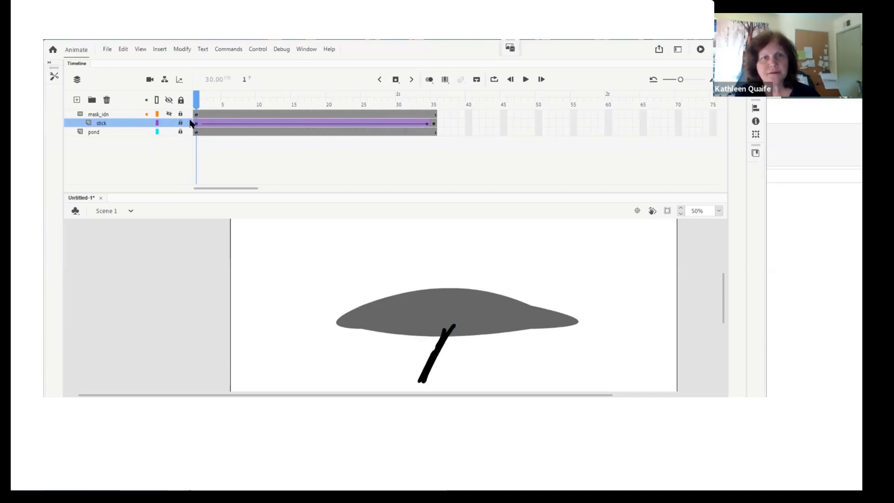
left_click(168, 114)
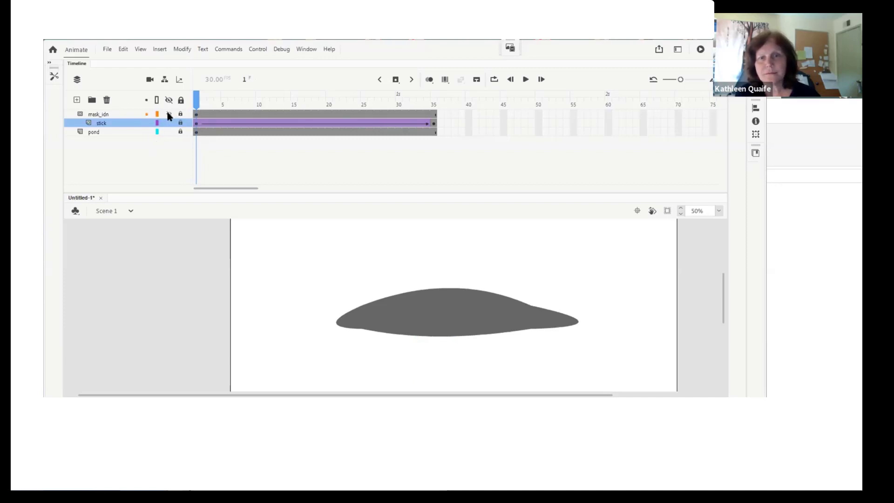
left_click(168, 114)
left_click(168, 114)
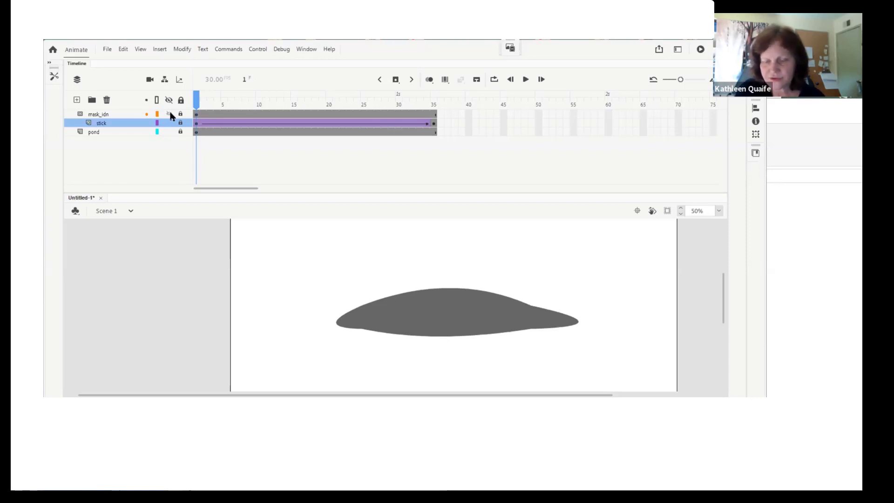
key("ctrl+Return")
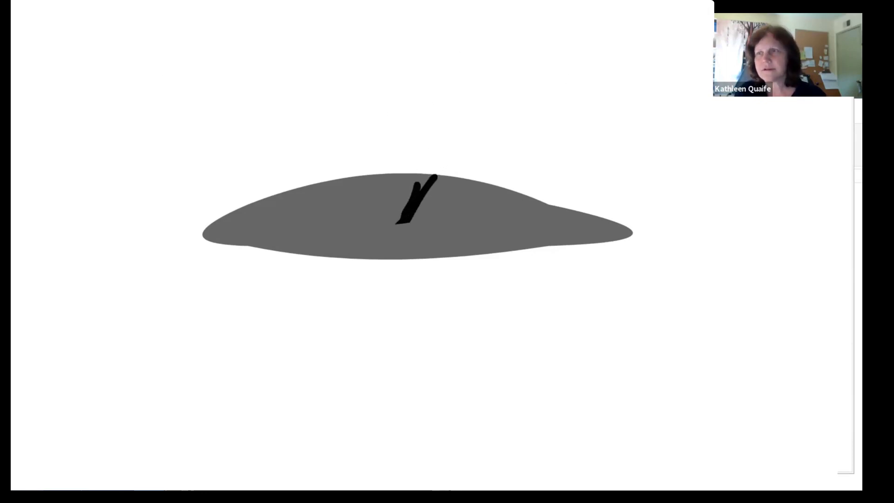
key("ctrl+w")
- Extend the mask_idn, stick and pond layers together from frame 35 to frame 71 by inserting frames
left_click_drag(201, 103, 446, 123)
left_click(440, 114)
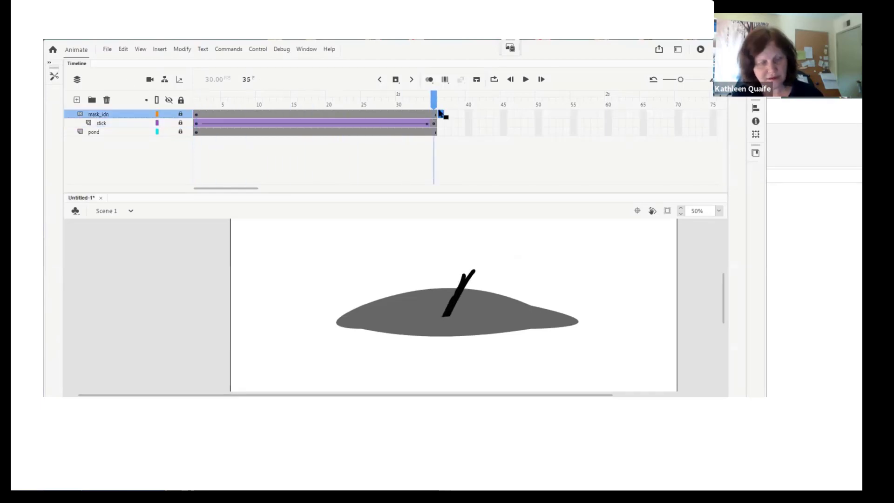
left_click(435, 133, "shift")
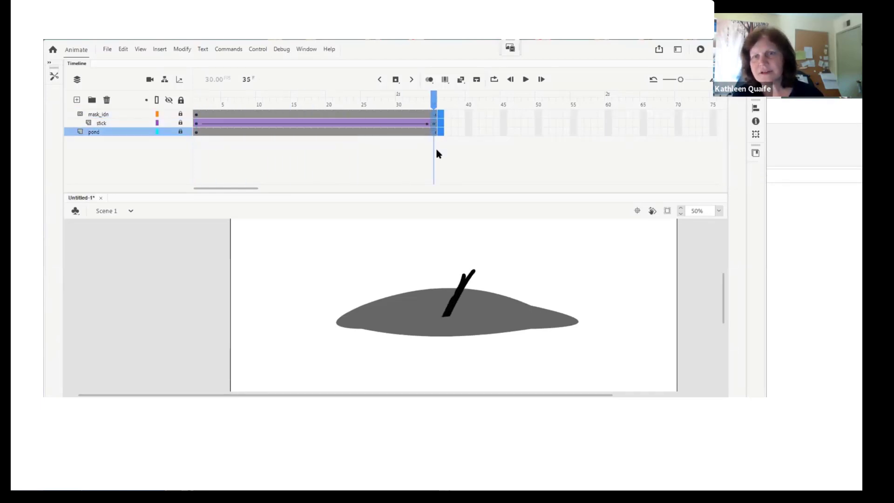
key("F5")
key("F5")
key("F5")
key("F5")
key("F5")
key("F5")
key("F5")
key("F5")
key("F5")
key("F5")
key("F5")
key("F5")
key("F5")
key("F5")
key("F5")
key("F5")
key("F5")
key("F5")
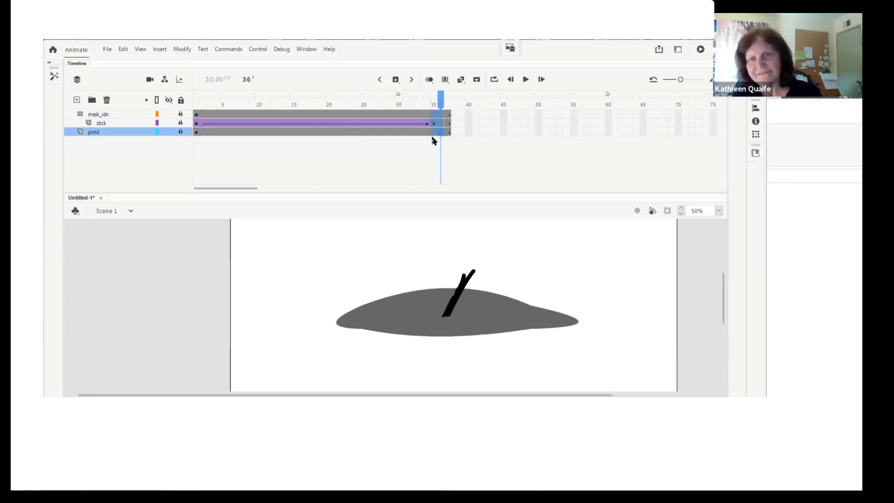
- Insert a keyframe at frame 71 of the stick layer
left_click_drag(442, 100, 684, 114)
left_click(687, 123)
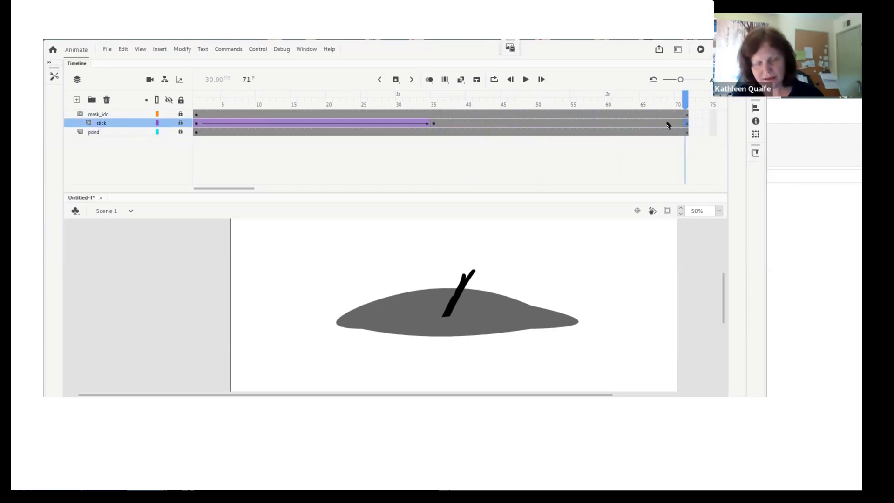
left_click(684, 123)
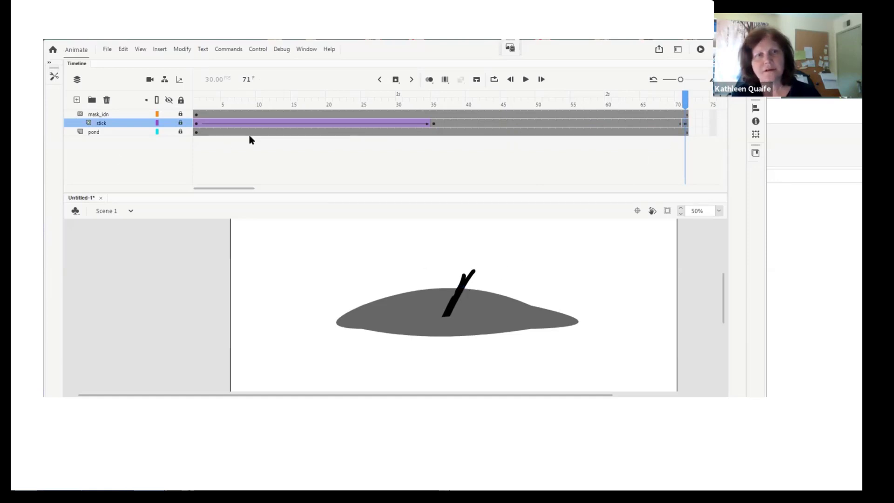
- Unlock the stick layer, hide mask_idn, and move the stick slightly down at frame 71
left_click(181, 122)
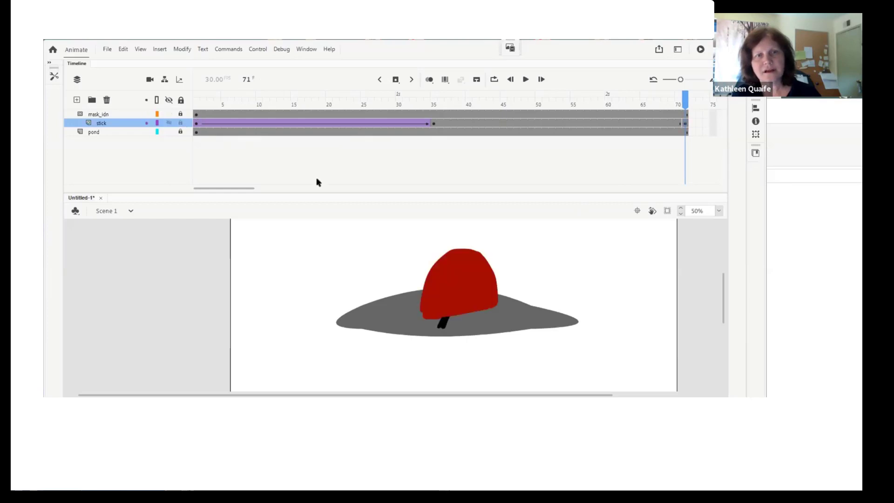
left_click(169, 115)
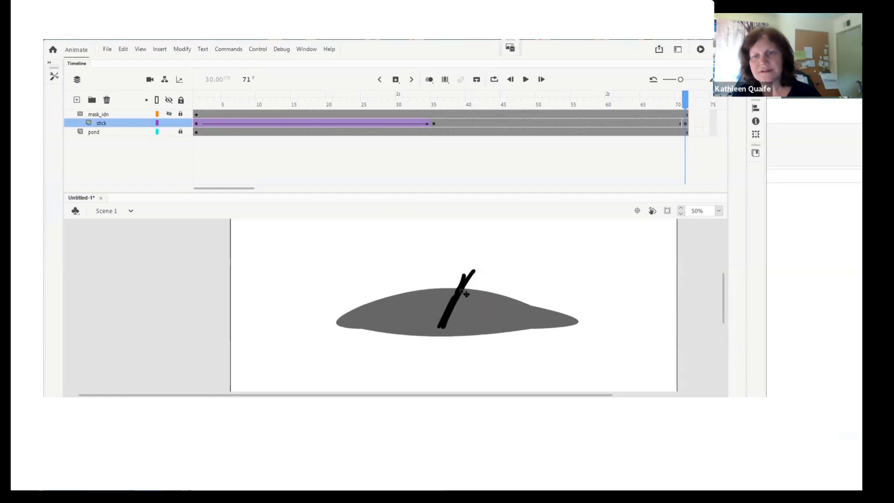
left_click_drag(466, 295, 465, 306)
- Create a classic tween between frames 35 and 71 of the stick layer
left_click(586, 123)
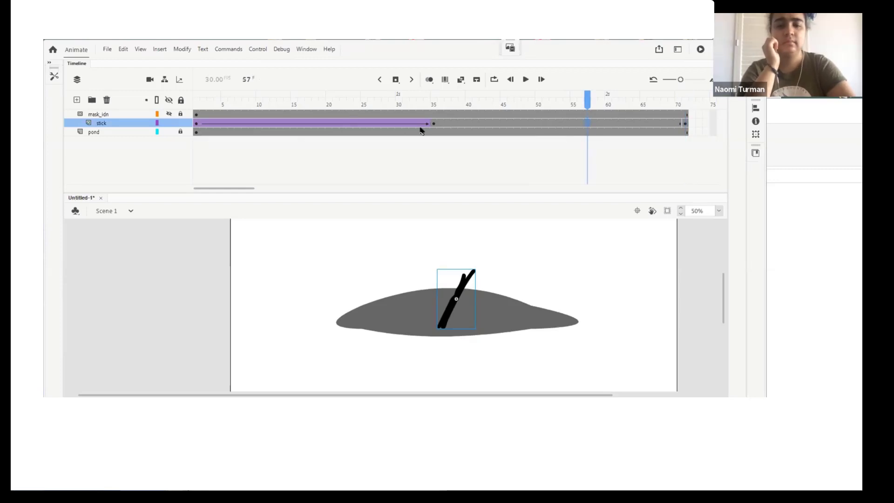
right_click(593, 123)
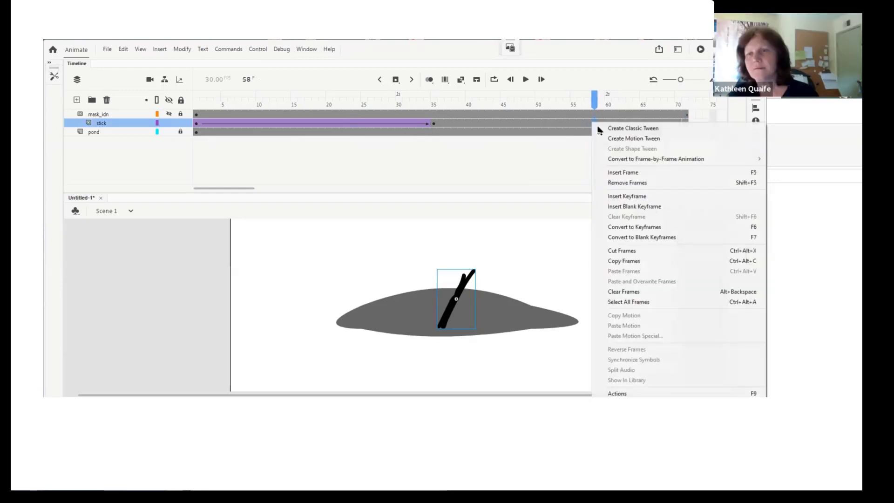
left_click(624, 129)
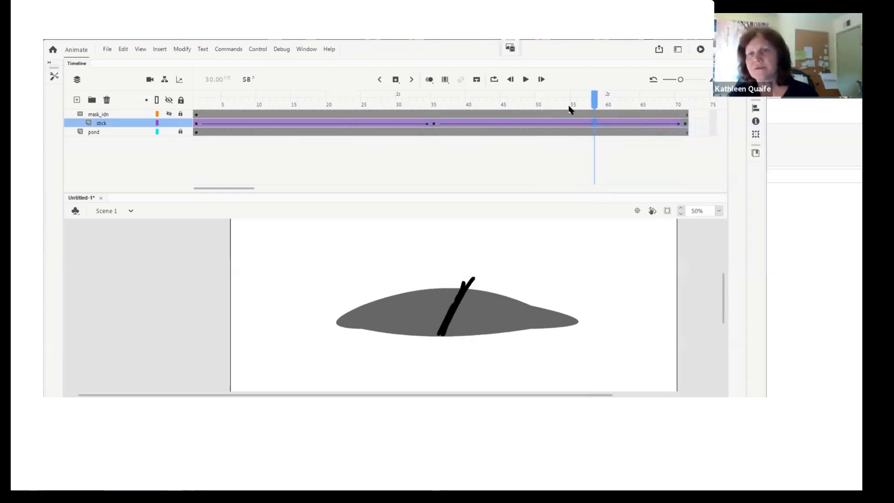
- Show mask_idn and lock the stick layer to restore the masking, and test the extended animation
left_click(170, 114)
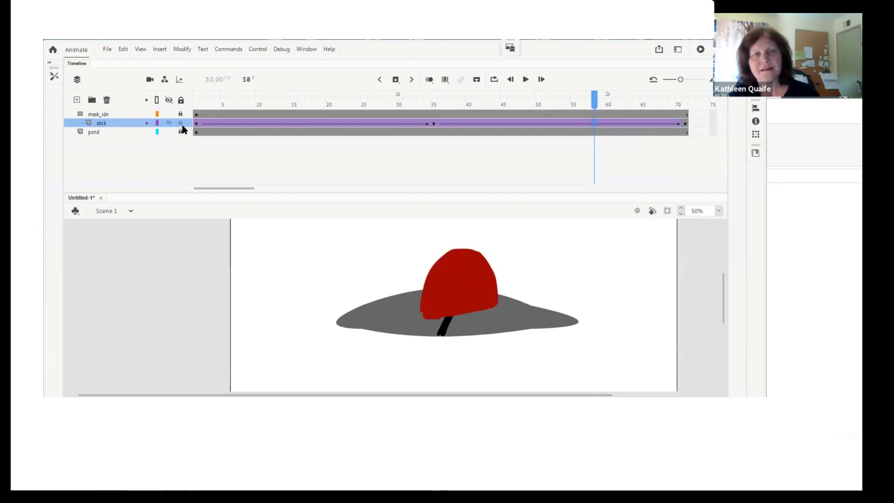
left_click(179, 122)
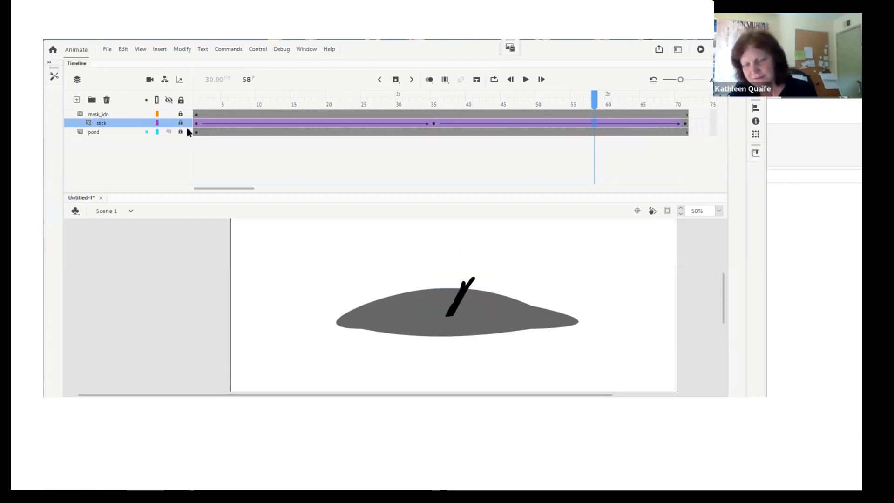
key("ctrl+Return")
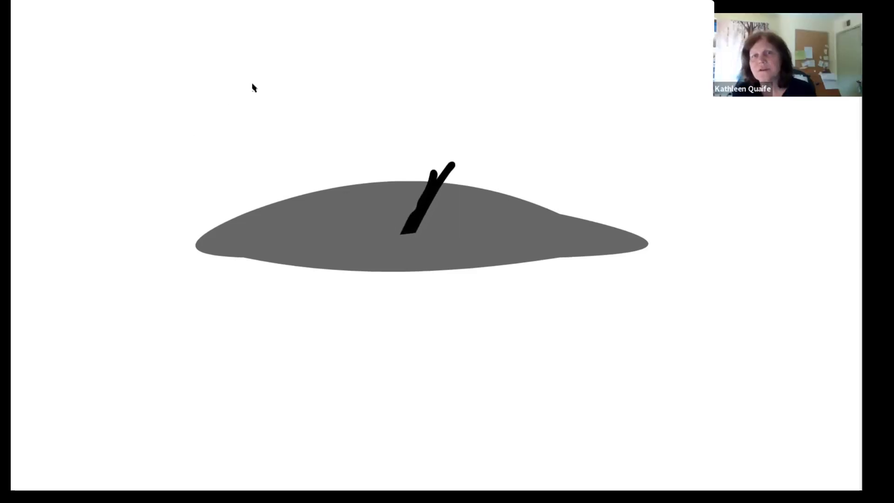
key("ctrl+w")
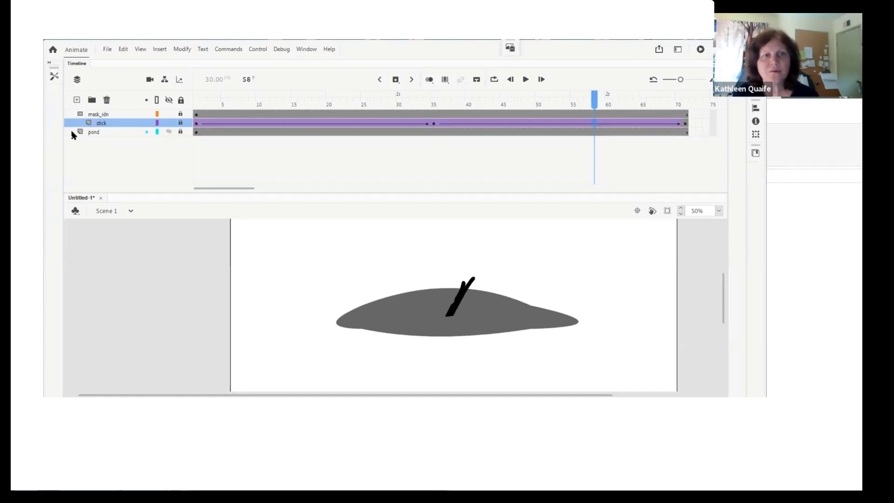
- Try placing the pond layer under the mask_idn mask and move it back out
mouse_move(72, 135)
left_mouse_down()
mouse_move(100, 128)
mouse_move(84, 133)
left_mouse_up()
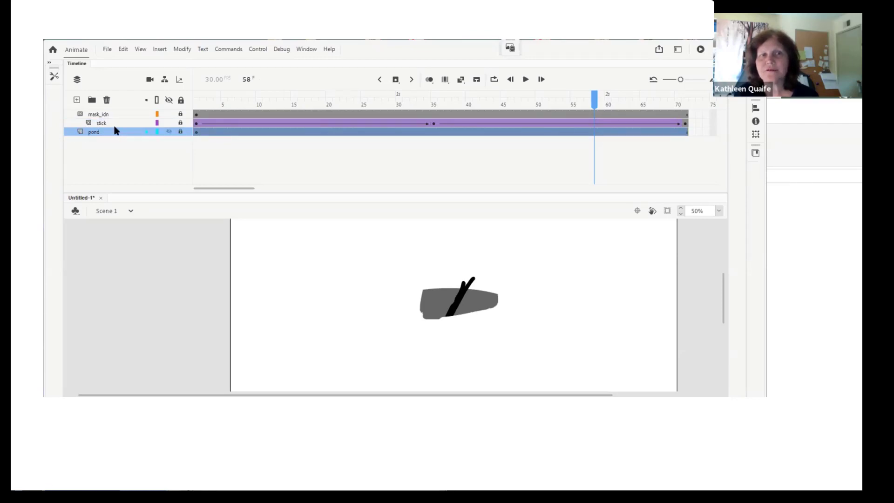
left_click_drag(115, 131, 77, 132)
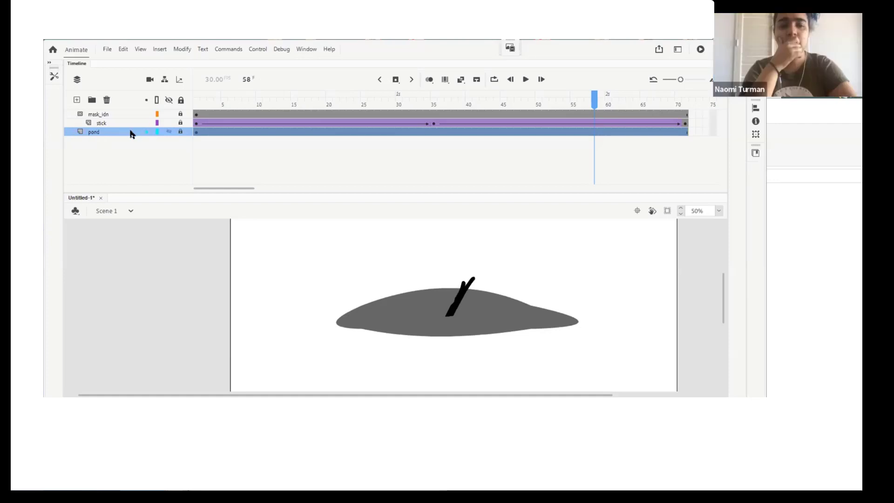
mouse_move(63, 135)
left_mouse_down()
mouse_move(112, 129)
mouse_move(70, 139)
left_mouse_up()
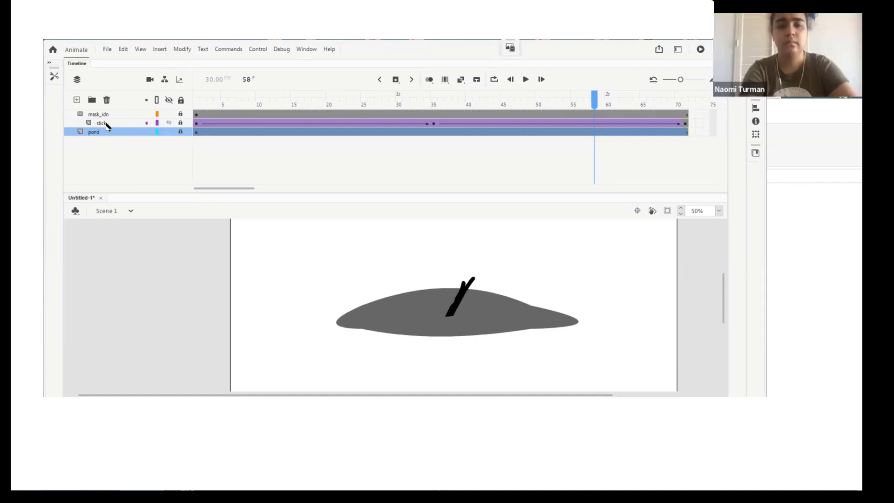
- Turn off the Mask property of the mask_idn layer and turn it back on
right_click(128, 123)
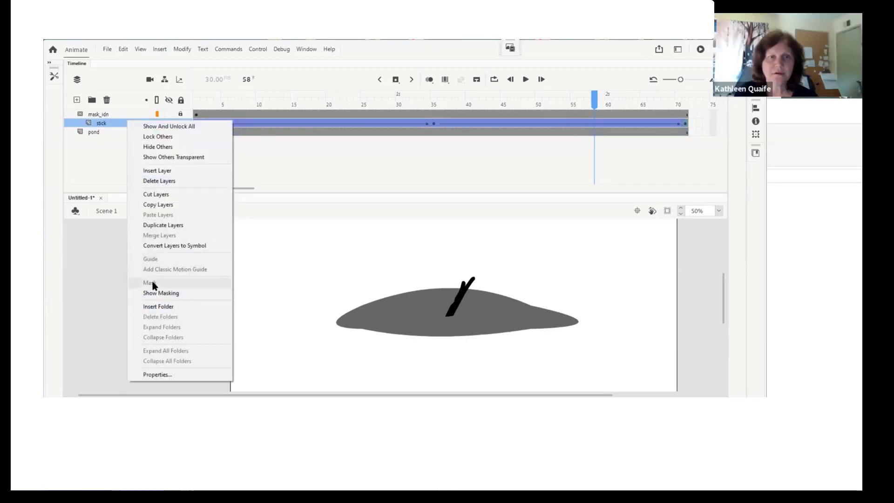
left_click(90, 268)
right_click(108, 114)
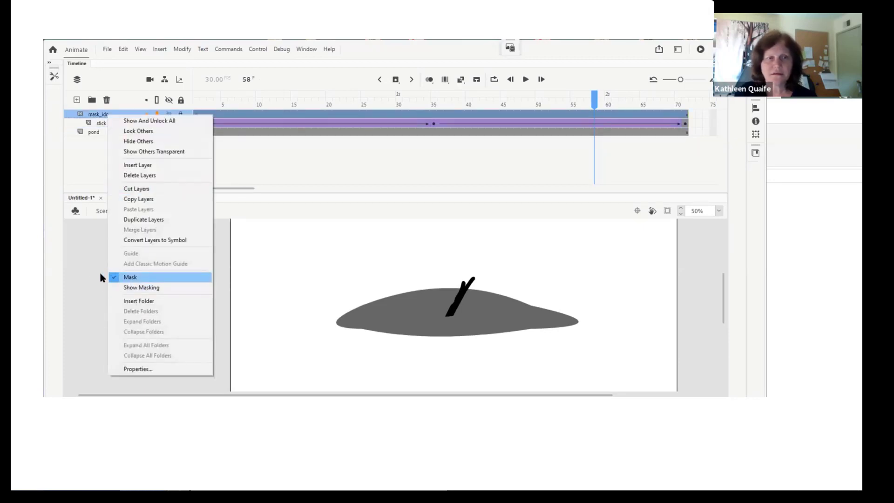
left_click(130, 277)
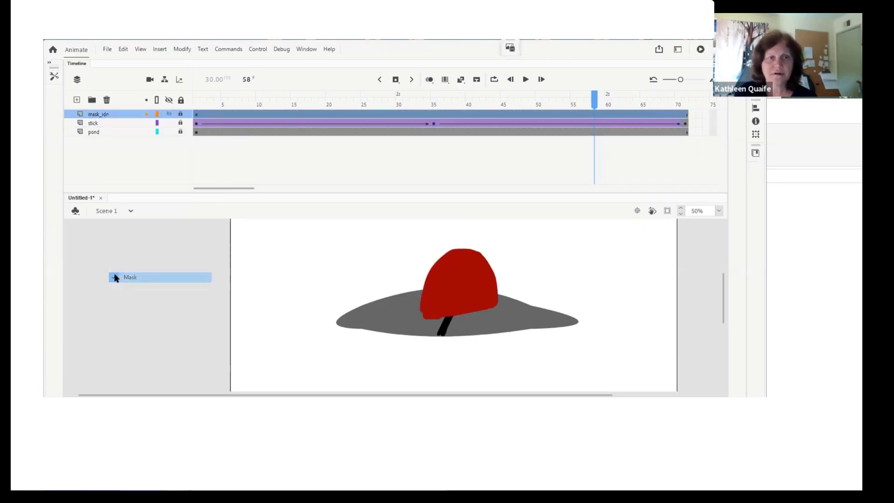
right_click(131, 118)
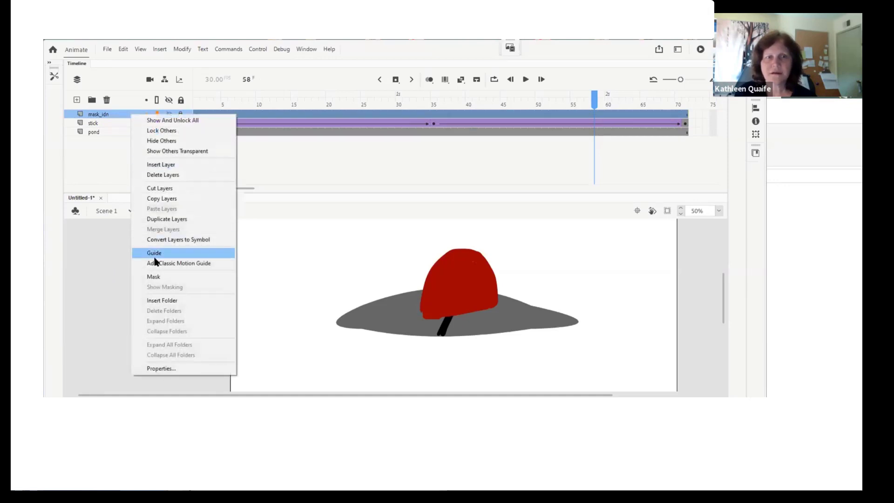
left_click(154, 277)
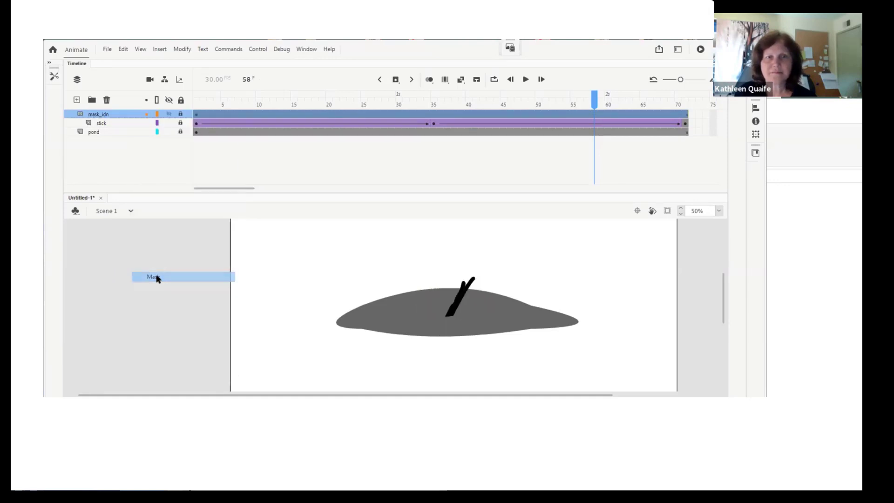